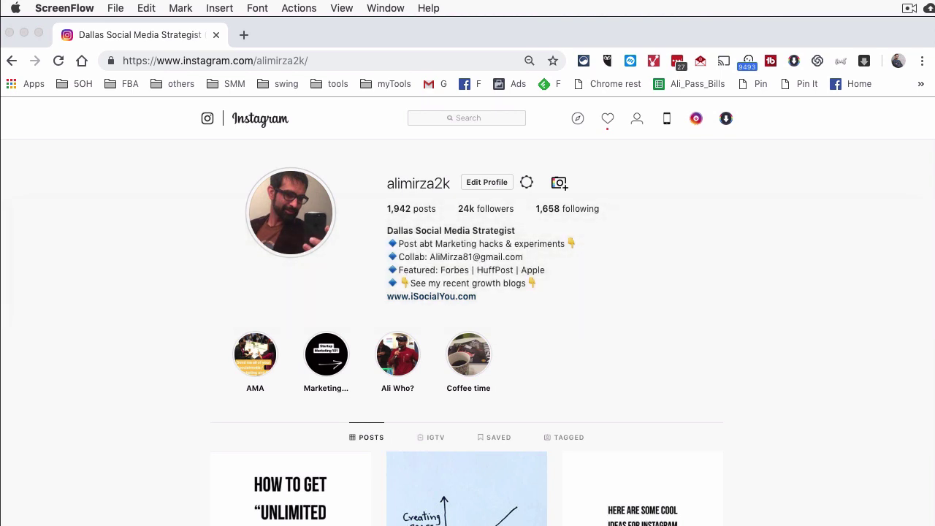
Focus the Chrome window and scroll around the Instagram profile page
scroll(728, 336, "down", 2)
scroll(756, 335, "down", 3)
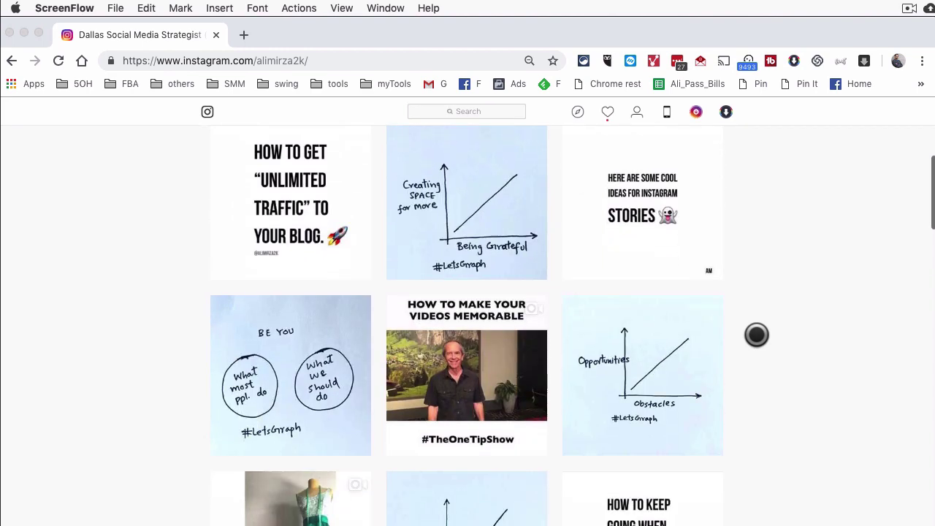
scroll(756, 335, "down", 4)
scroll(756, 334, "down", 2)
scroll(756, 335, "up", 10)
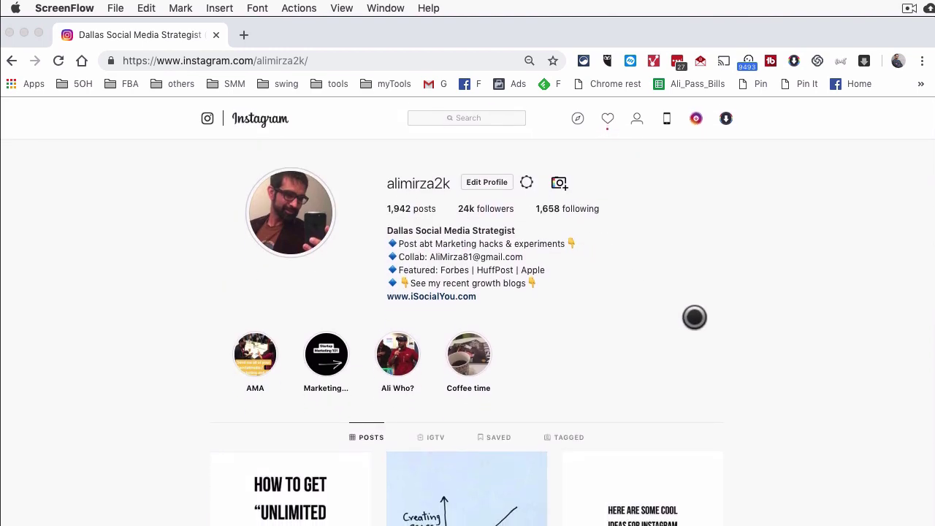
scroll(695, 320, "down", 4)
scroll(603, 269, "up", 4)
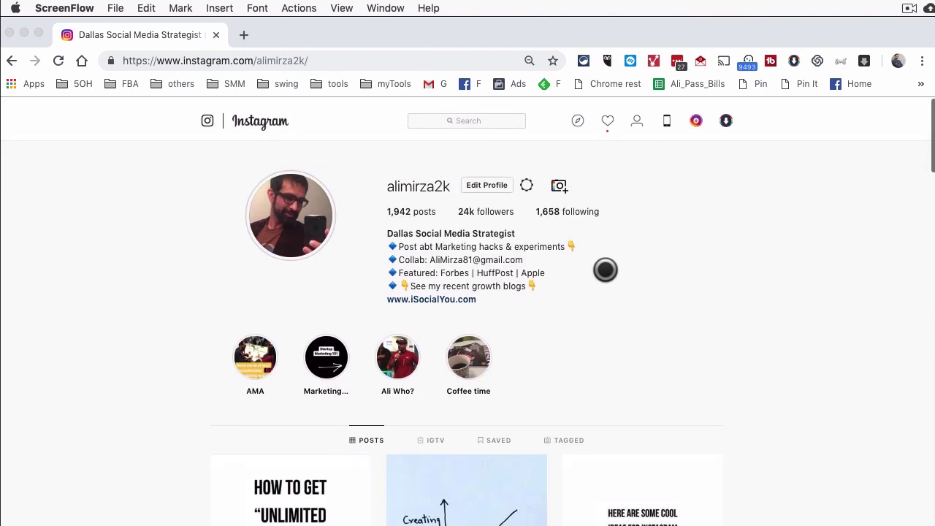
scroll(647, 271, "down", 5)
scroll(647, 271, "up", 5)
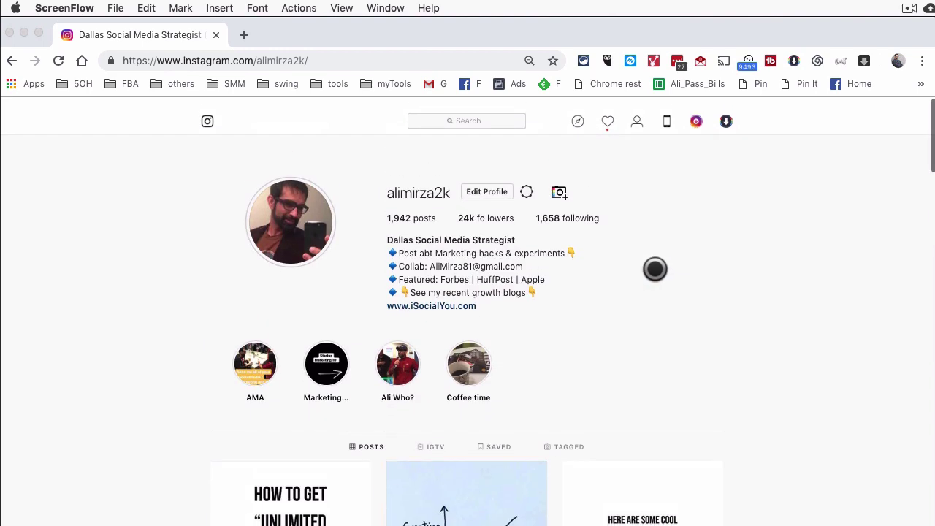
left_click(403, 182)
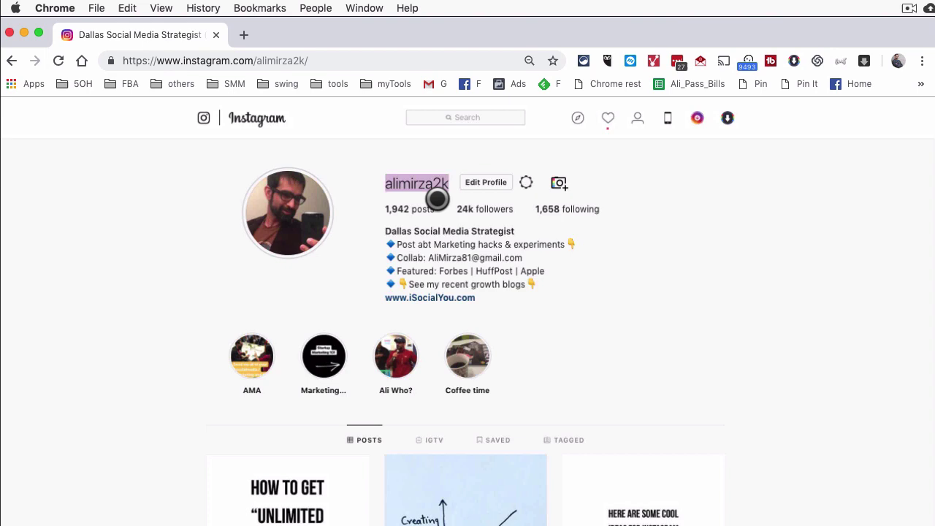
scroll(436, 198, "up", 5)
scroll(346, 211, "left", 5)
scroll(338, 212, "left", 2)
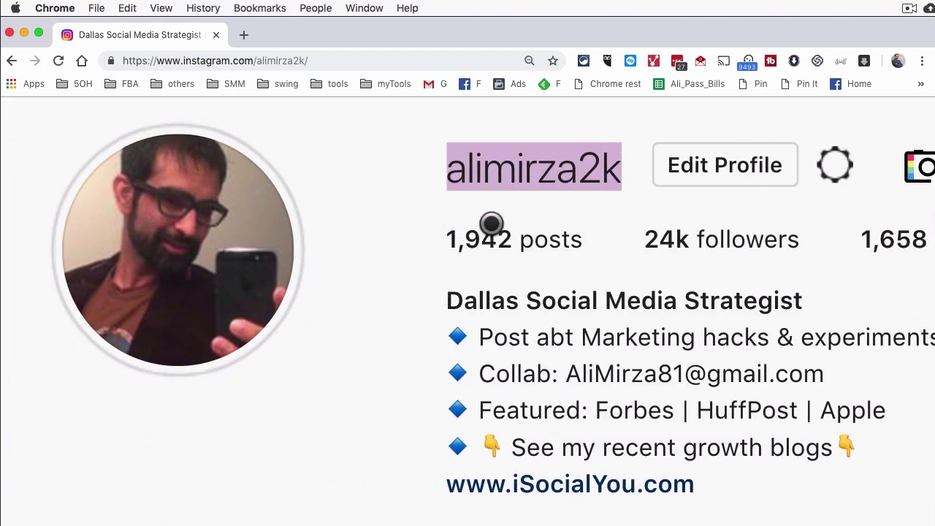
scroll(491, 223, "down", 5)
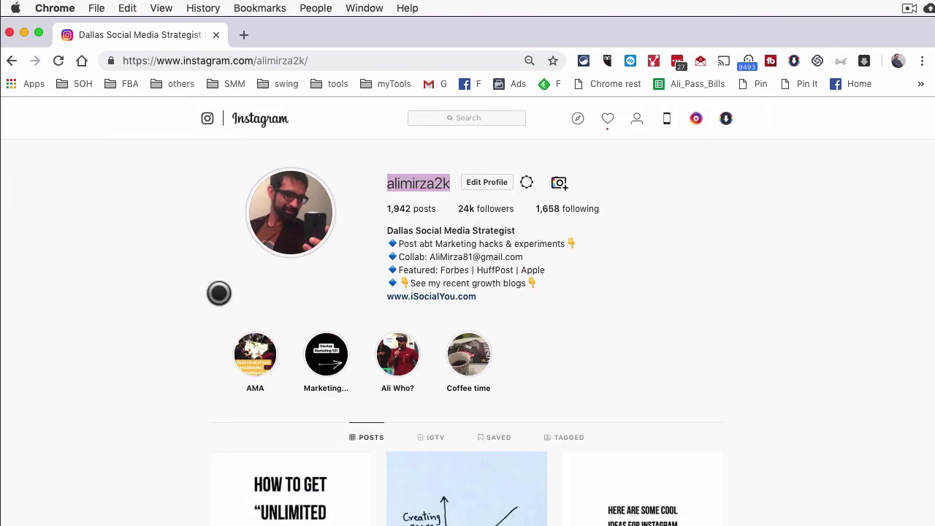
scroll(225, 256, "down", 1)
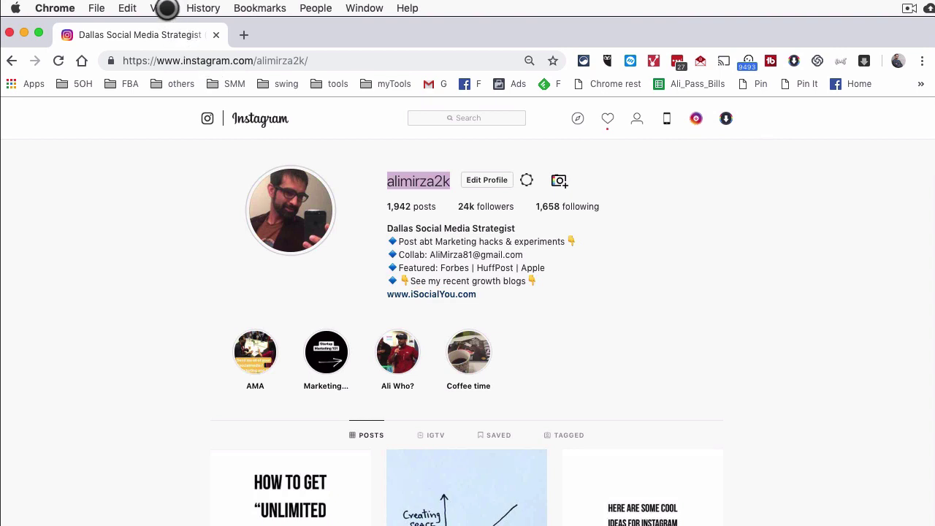
Open Chrome's Developer Tools from the View menu, docked beside the profile
left_click(167, 8)
mouse_move(182, 186)
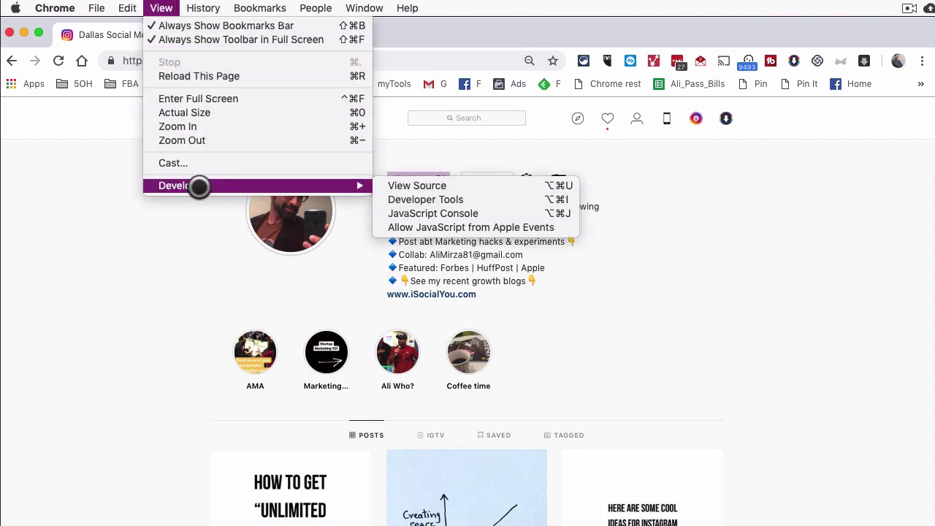
left_click(425, 200)
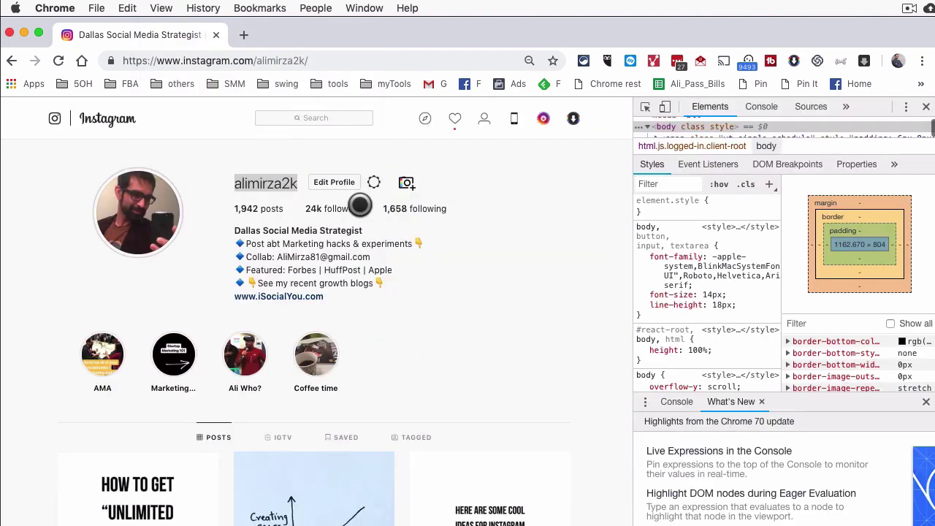
left_click(161, 8)
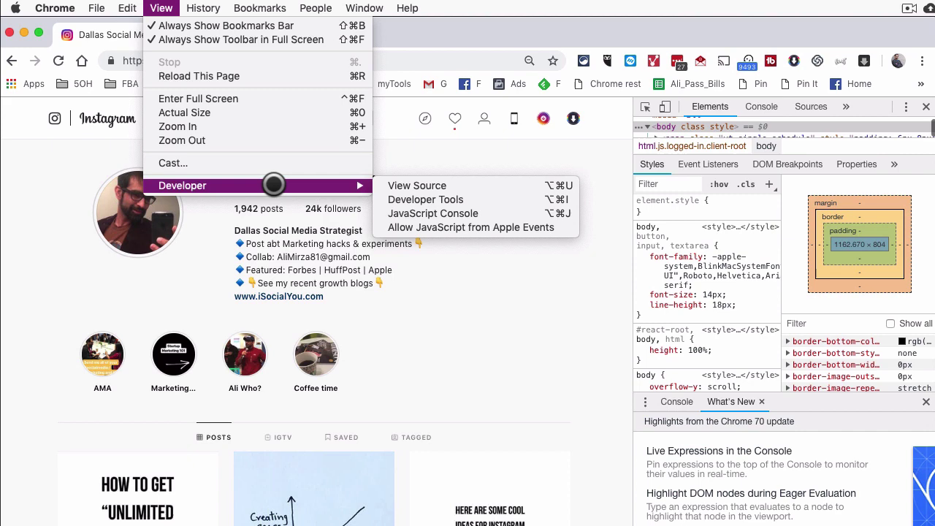
left_click(595, 339)
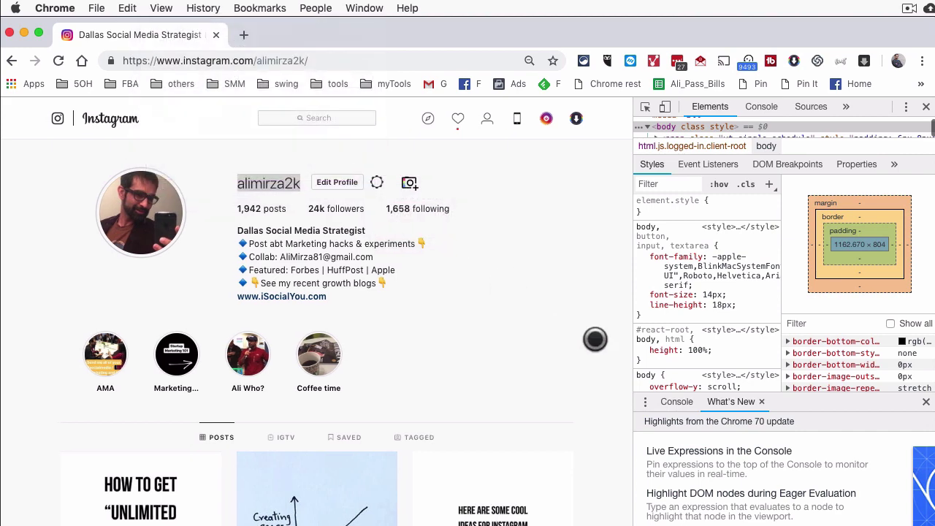
scroll(595, 338, "down", 2)
scroll(595, 314, "down", 5)
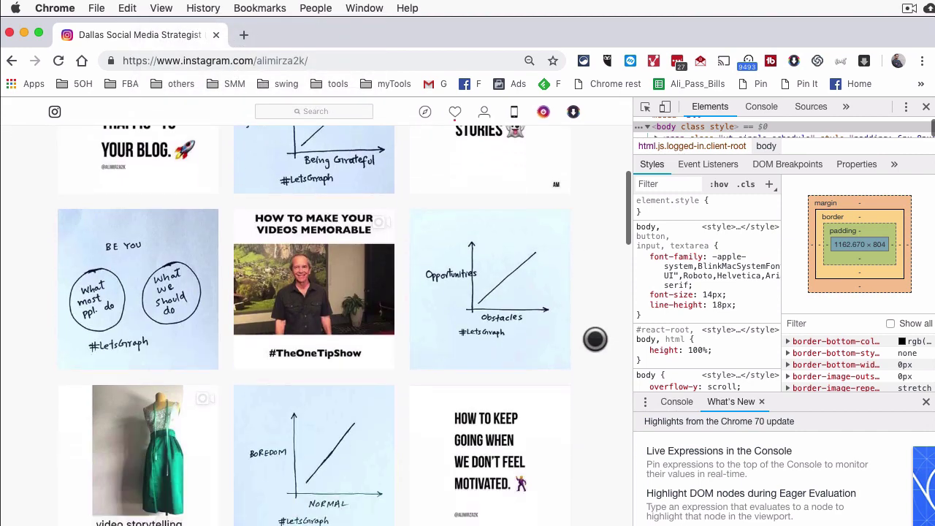
scroll(594, 278, "up", 10)
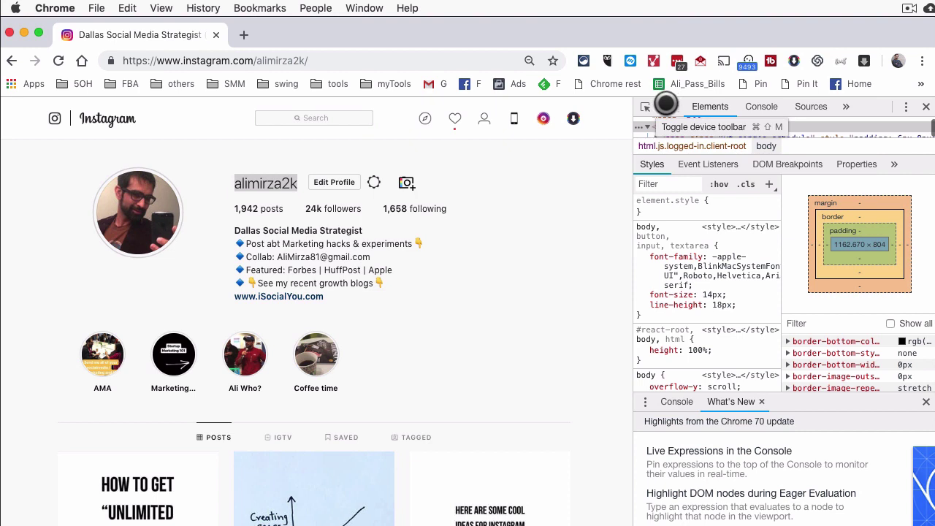
Switch Chrome to iPhone emulation and reload to get Instagram's mobile layout
left_click(665, 106)
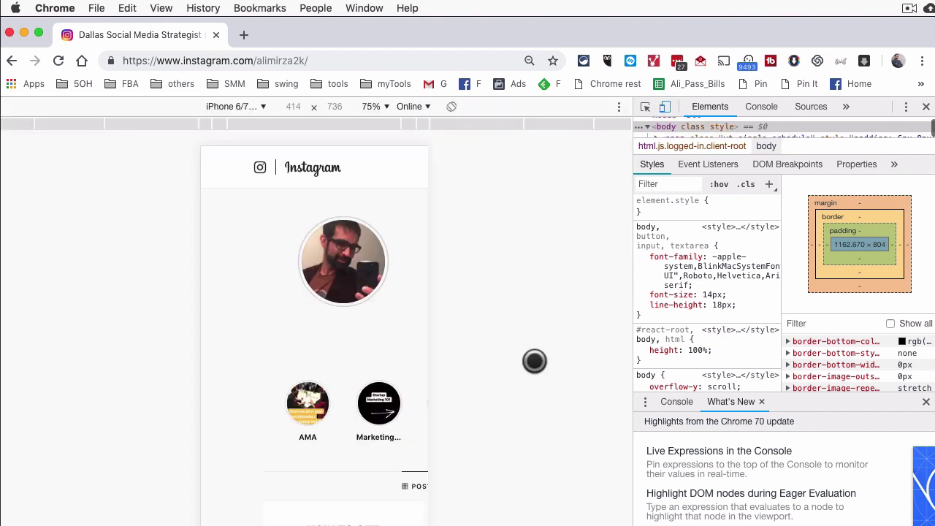
scroll(365, 250, "down", 2)
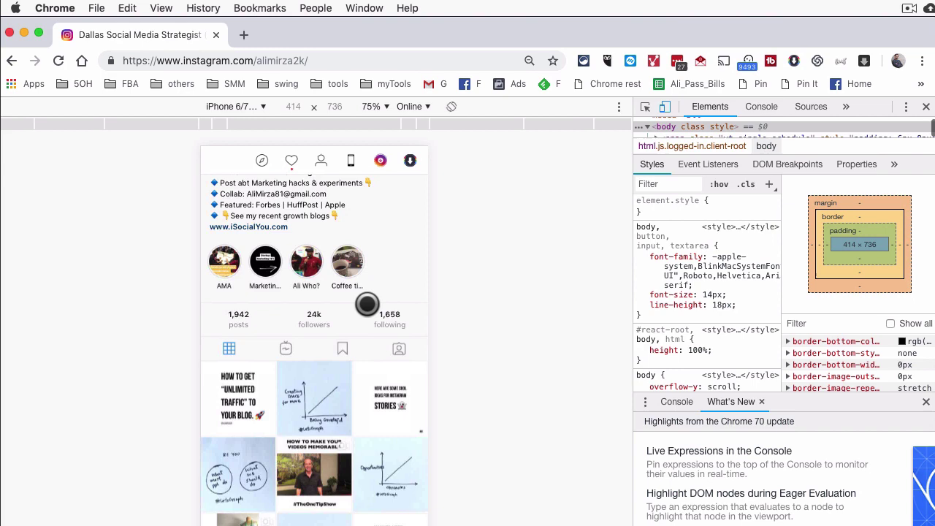
scroll(390, 233, "up", 2)
scroll(309, 467, "down", 1)
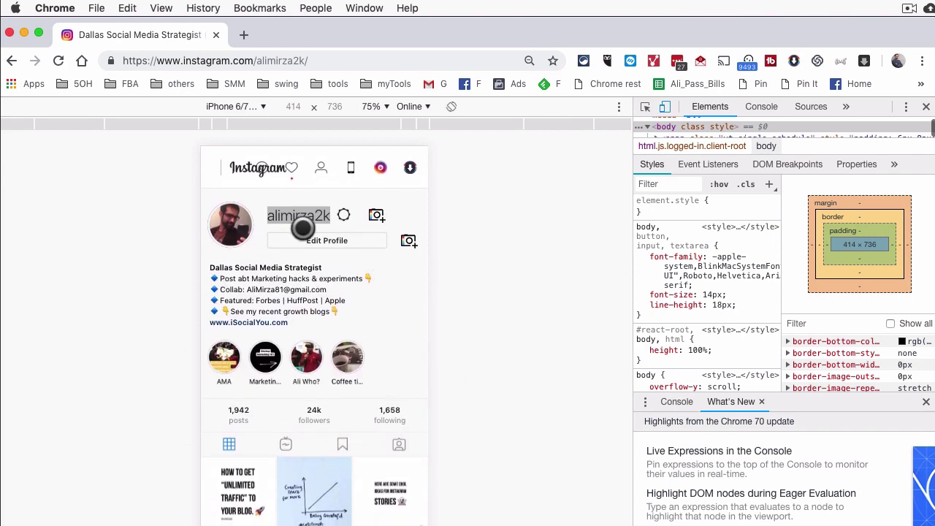
left_click(664, 107)
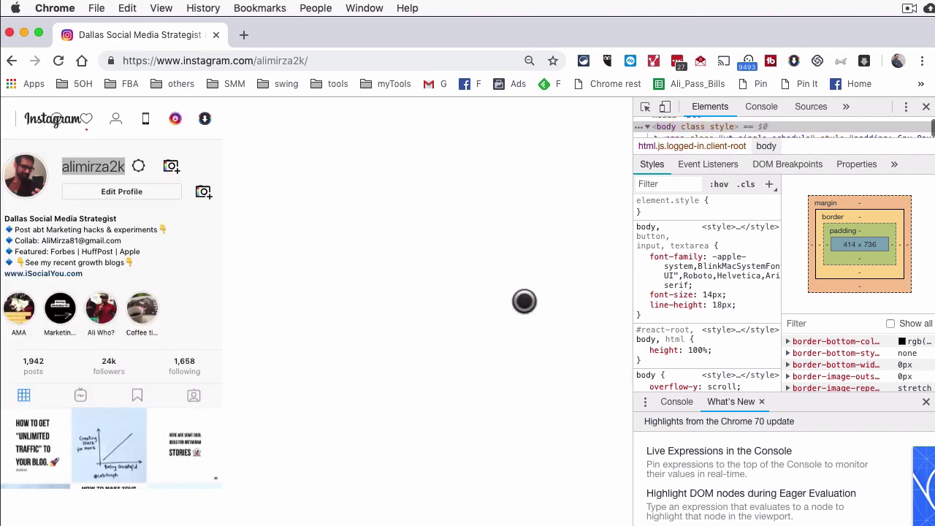
scroll(527, 301, "down", 3)
scroll(528, 299, "down", 5)
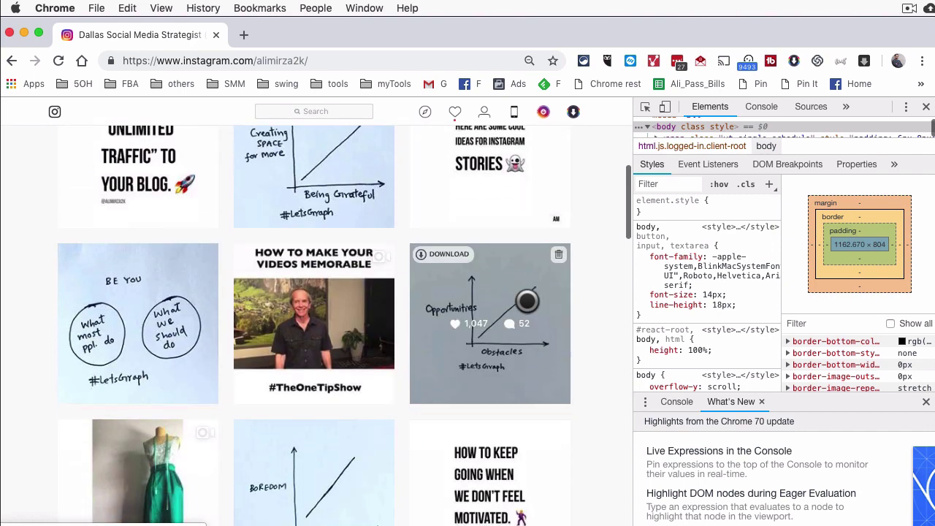
scroll(528, 307, "down", 1)
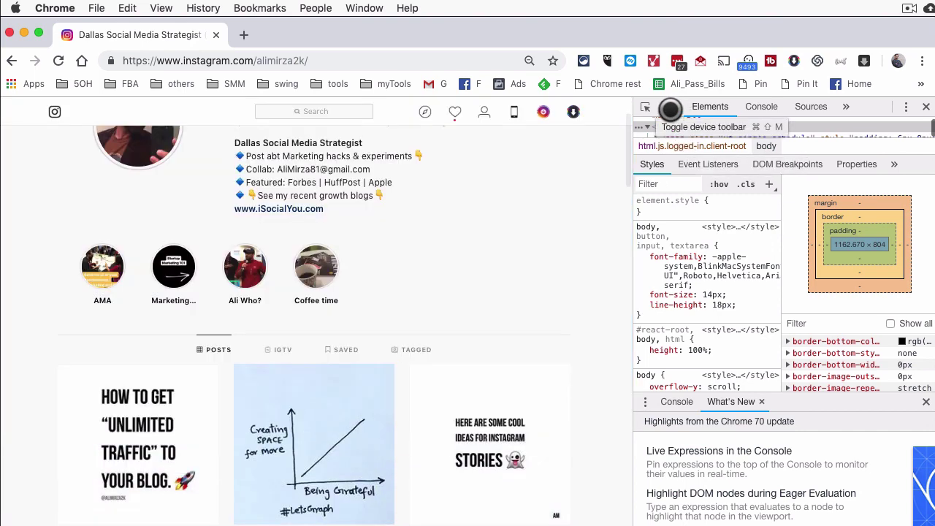
left_click(665, 107)
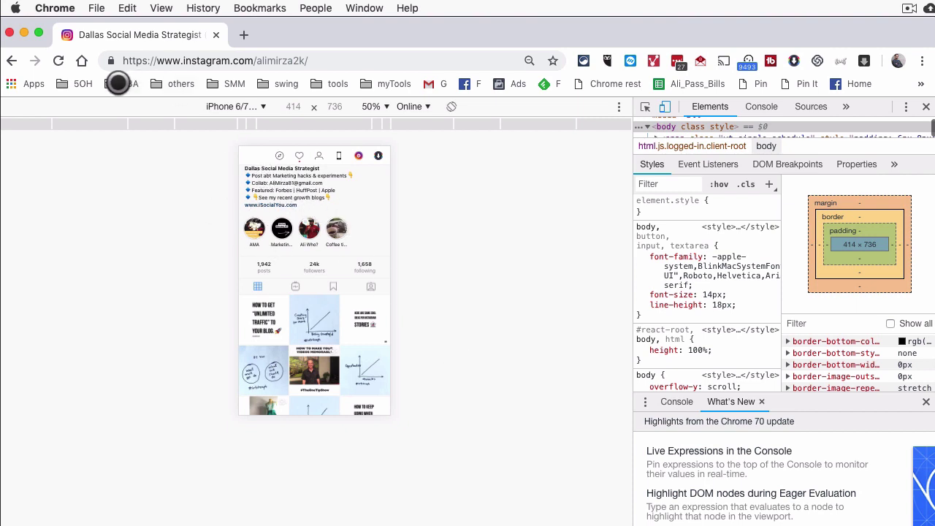
left_click(62, 60)
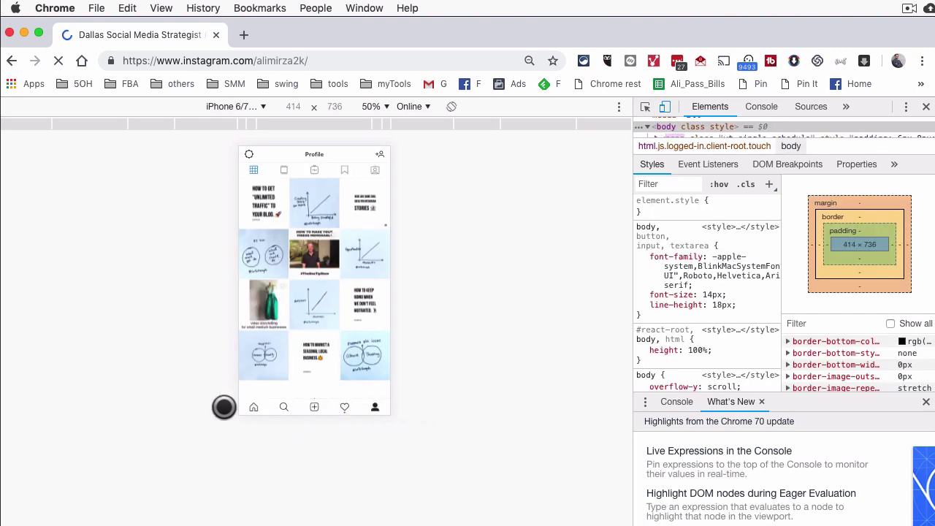
scroll(352, 323, "up", 3)
scroll(353, 323, "up", 2)
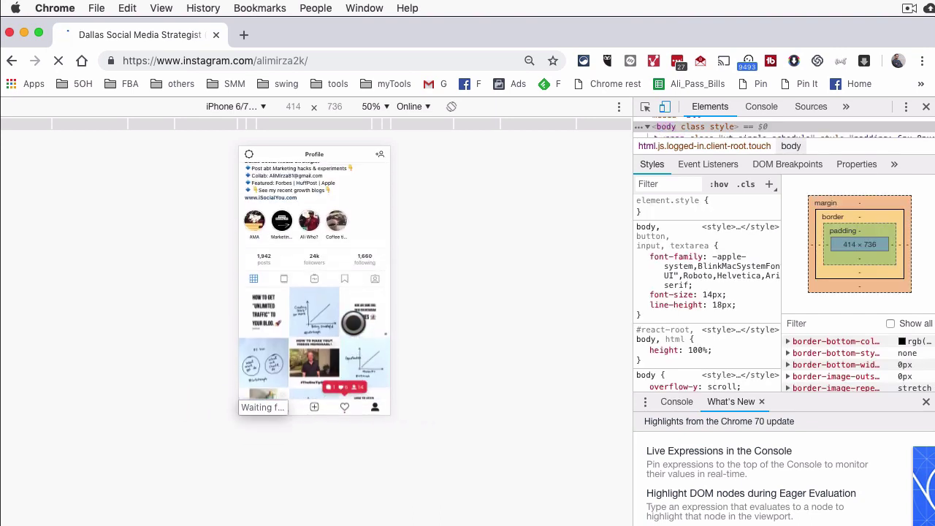
scroll(353, 323, "up", 2)
scroll(353, 323, "up", 1)
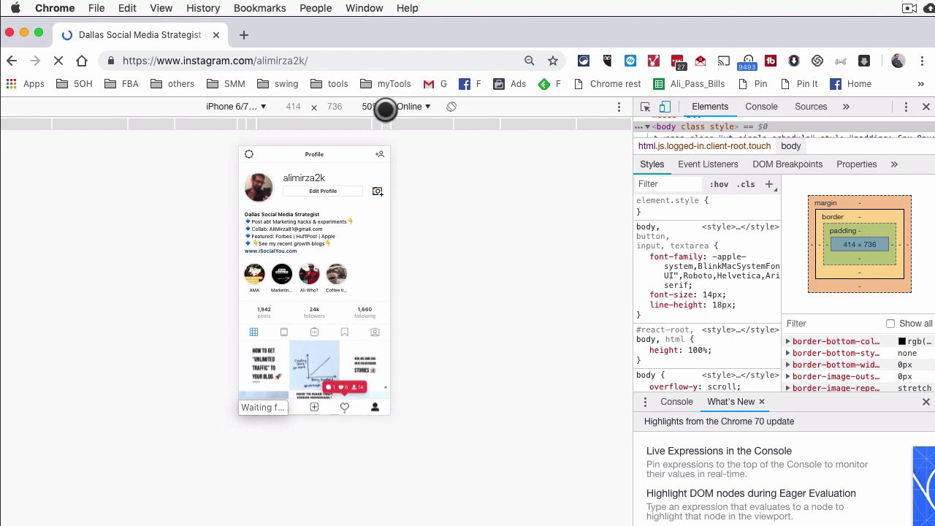
Set the emulated phone preview zoom to 75%
left_click(261, 106)
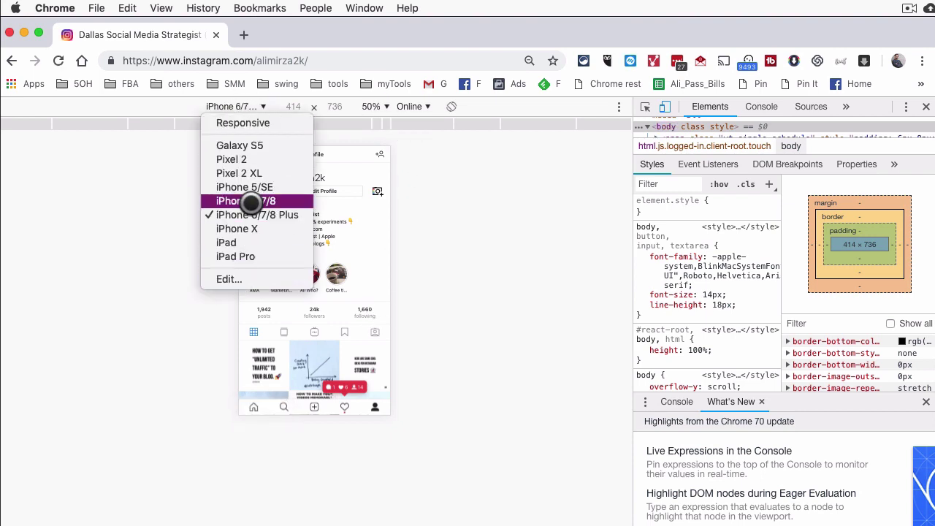
left_click(438, 173)
left_click(396, 107)
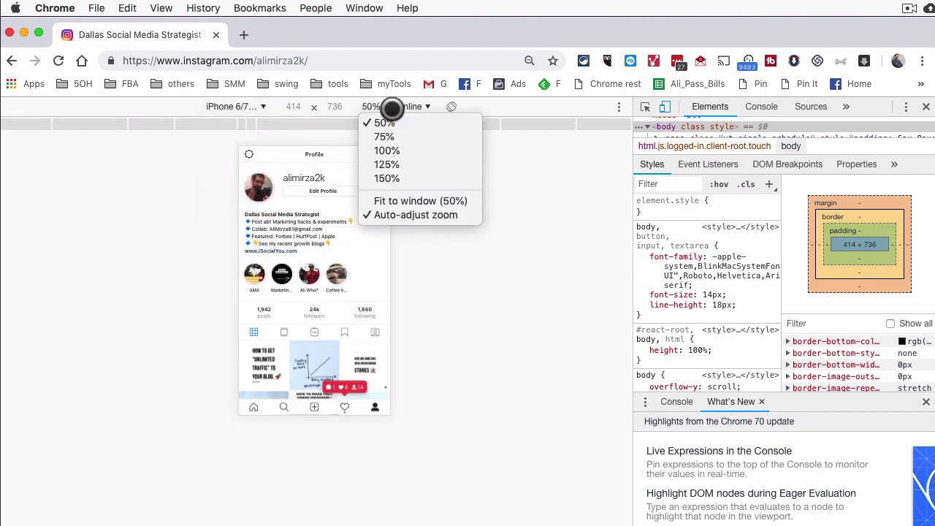
left_click(489, 291)
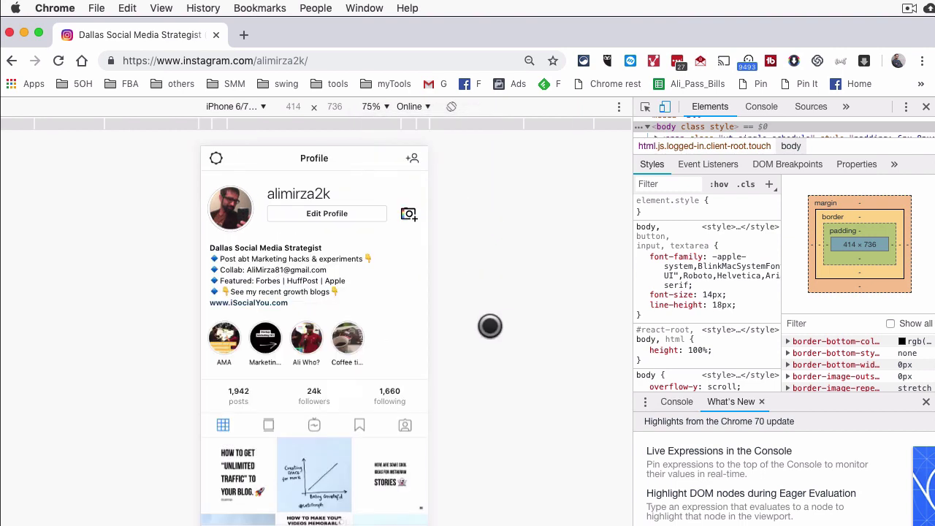
scroll(372, 321, "down", 3)
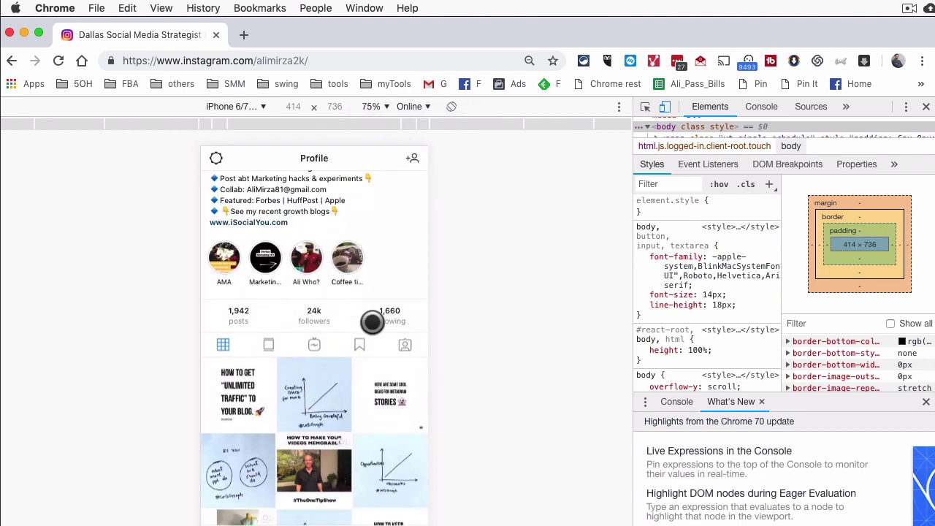
scroll(372, 321, "up", 3)
left_click(389, 107)
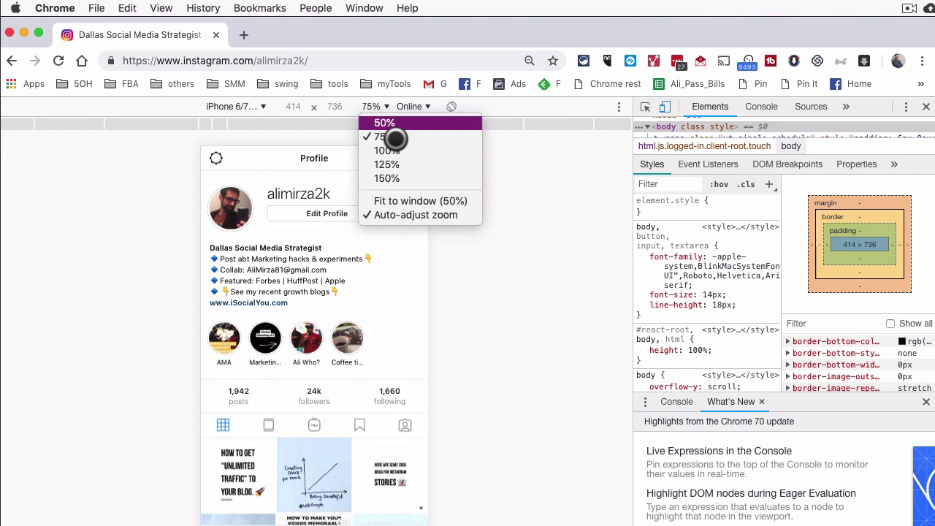
Set the preview zoom to 50%, go Home, and start a story from lg1 2.jpg
key("Return")
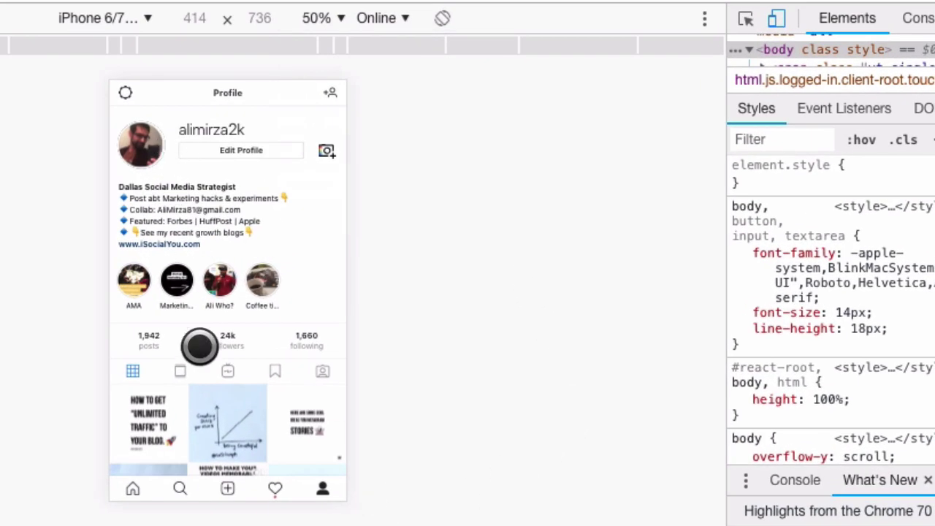
left_click(143, 496)
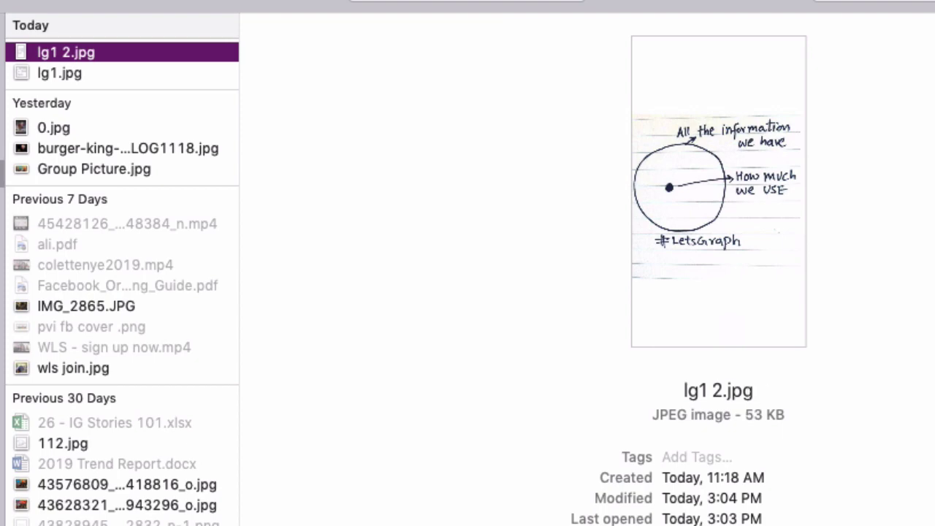
key("Return")
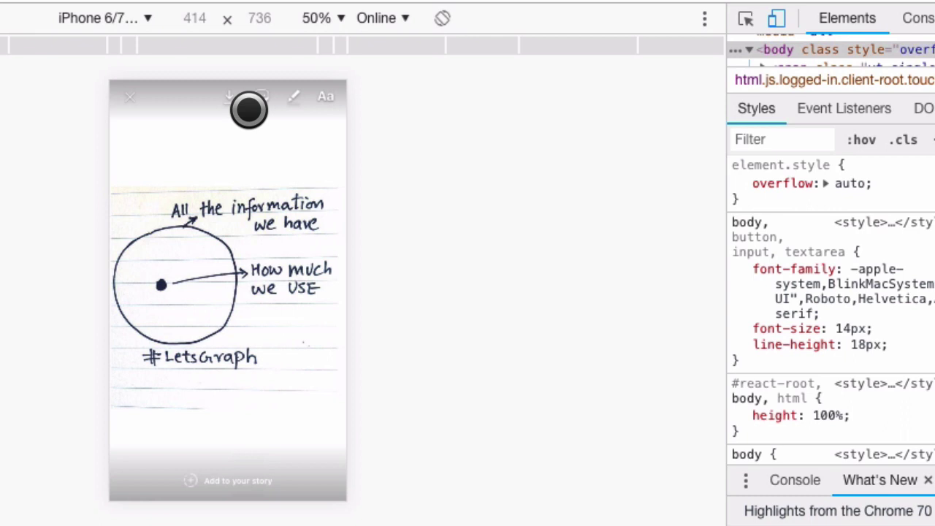
Draw a yellow 'WoW' at the top of the story and begin a text caption
left_click(309, 105)
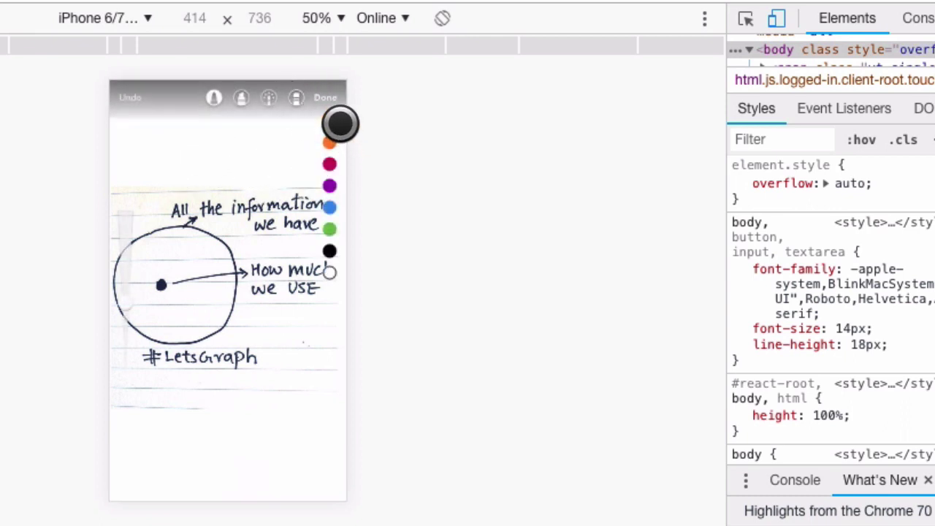
mouse_move(140, 138)
left_mouse_down()
mouse_move(167, 154)
mouse_move(188, 137)
mouse_move(191, 148)
mouse_move(246, 147)
mouse_move(270, 129)
left_mouse_up()
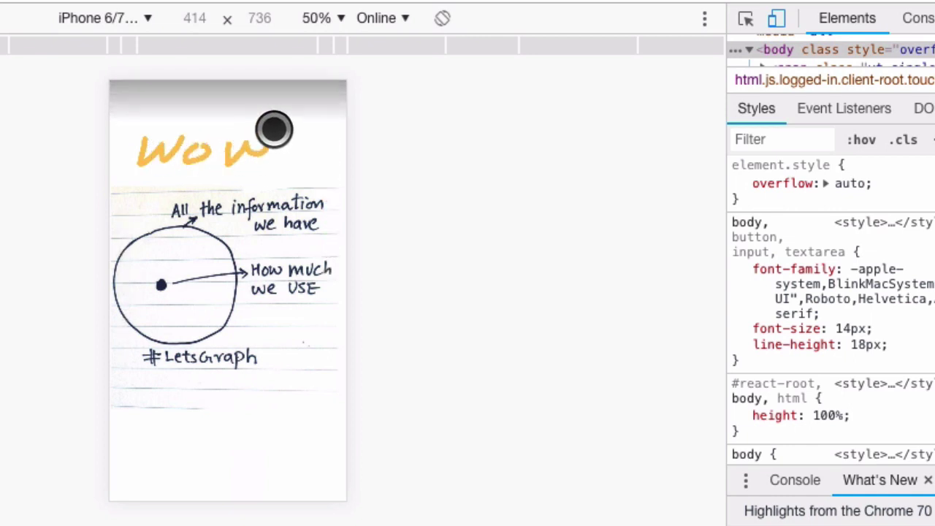
left_click(325, 98)
left_click(326, 98)
type("lets grpph")
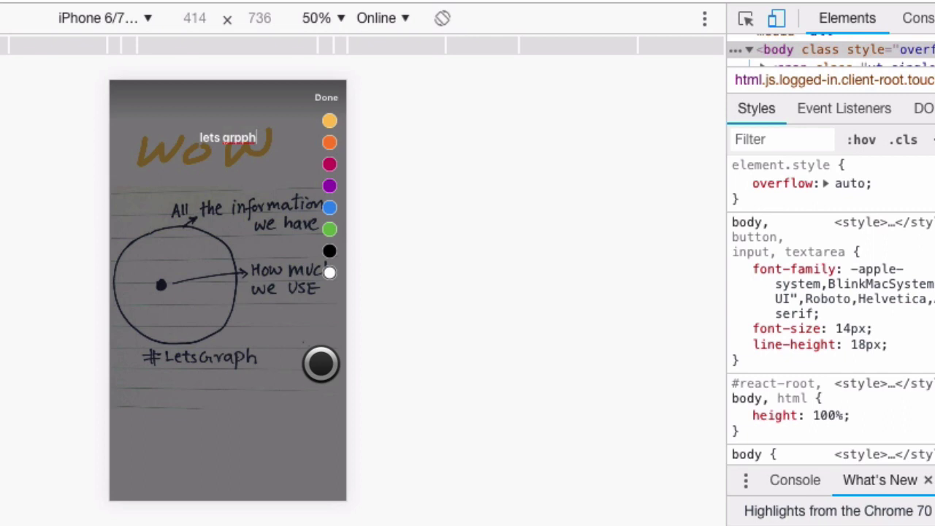
Correct the caption typo to read 'lets graph' and finish the text
key("BackSpace")
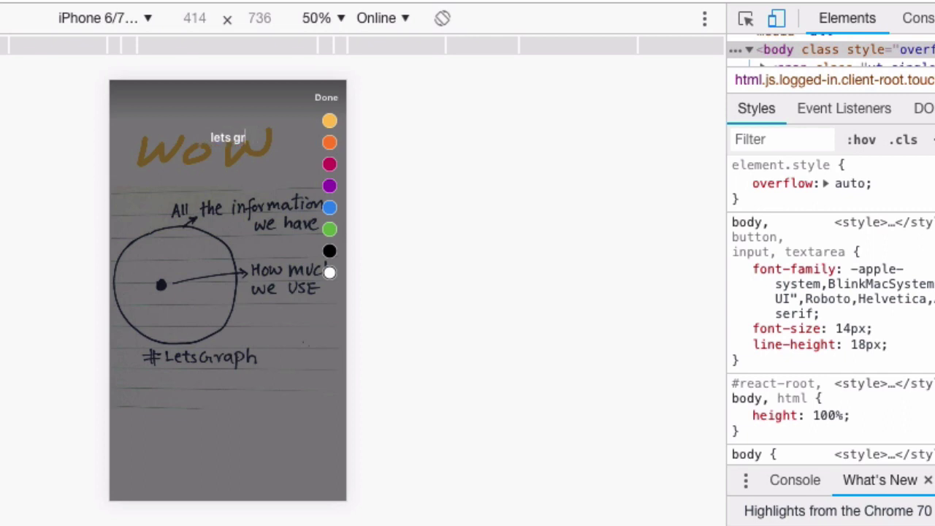
left_click(329, 429)
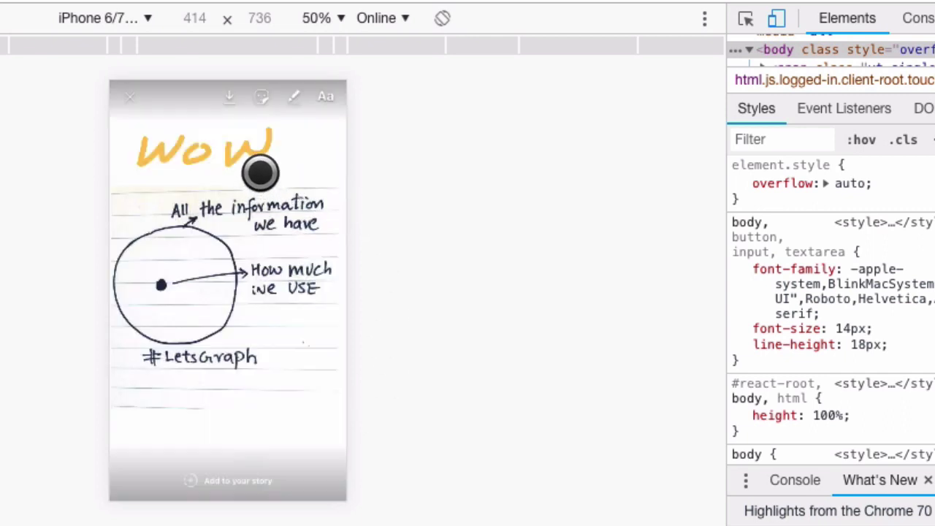
left_click(337, 107)
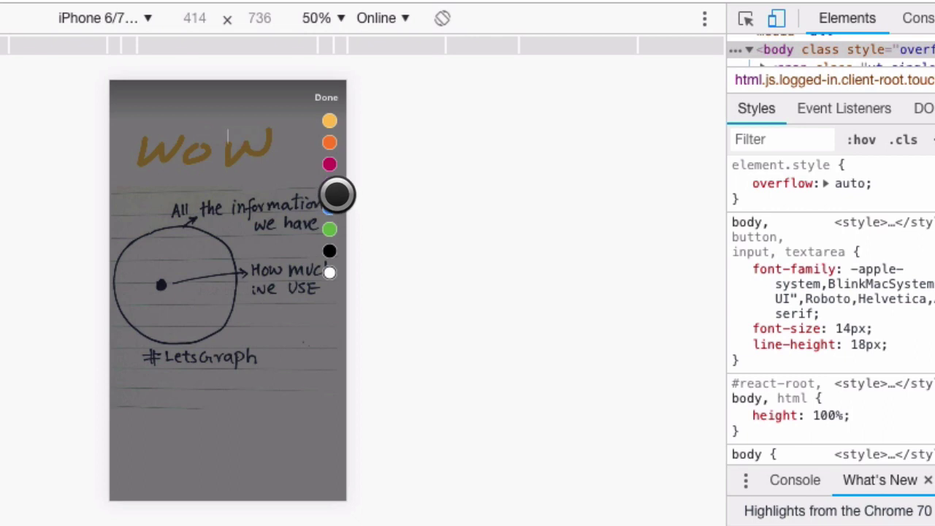
left_click(322, 233)
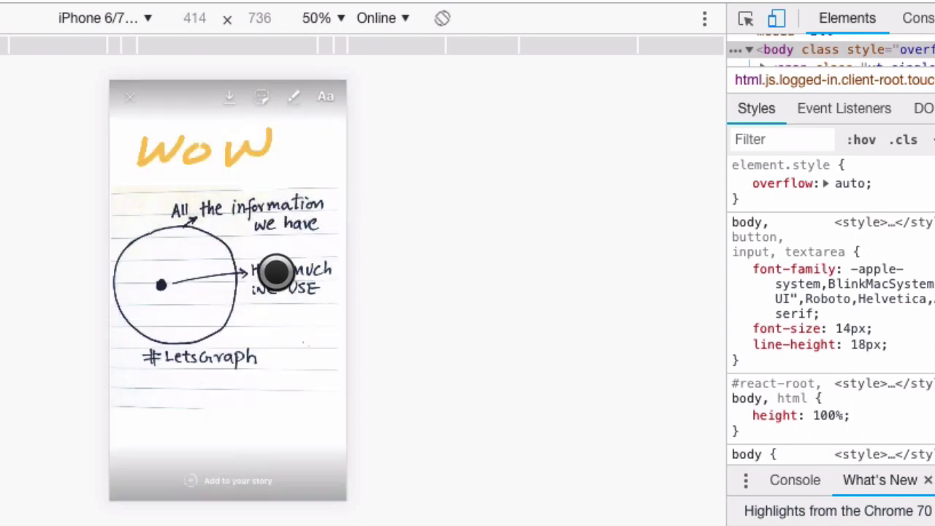
Make the 'lets graph' text purple and place it below the #LetsGraph hashtag
left_click(334, 96)
type("lets graph")
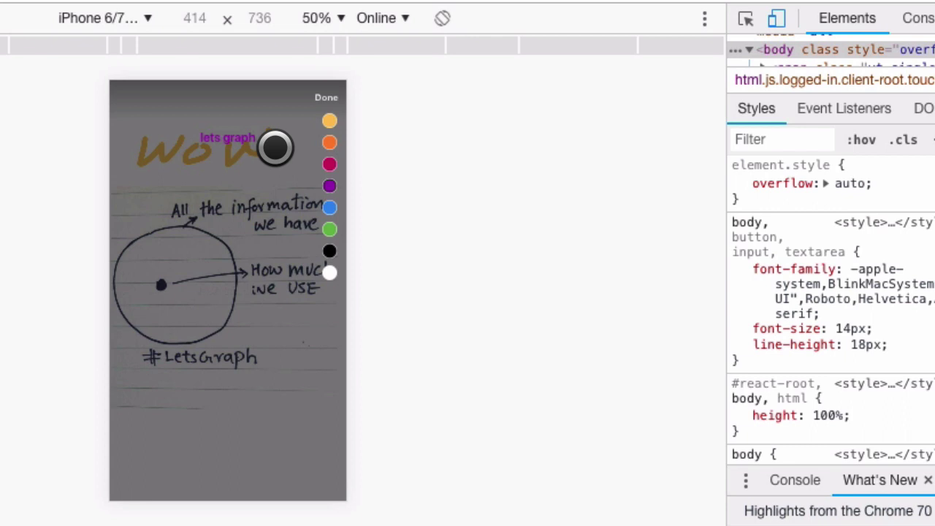
left_click(325, 98)
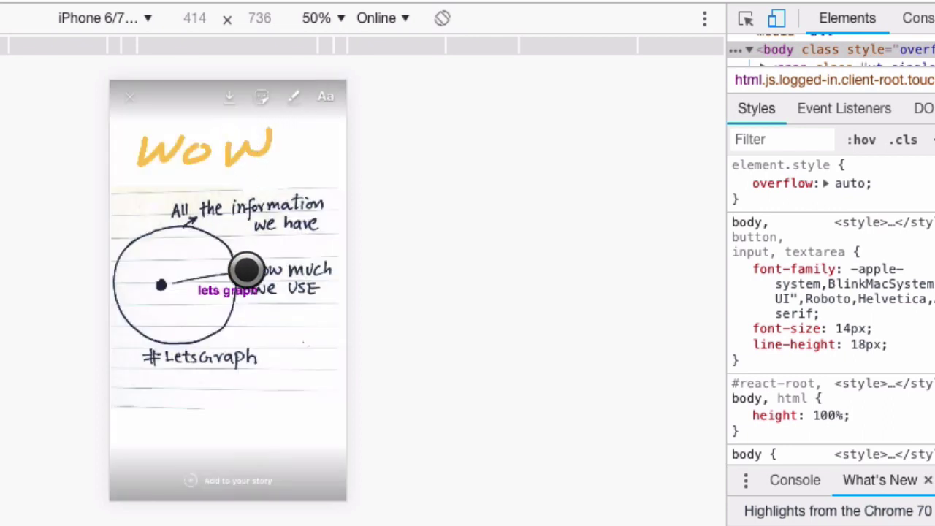
left_click_drag(242, 308, 277, 423)
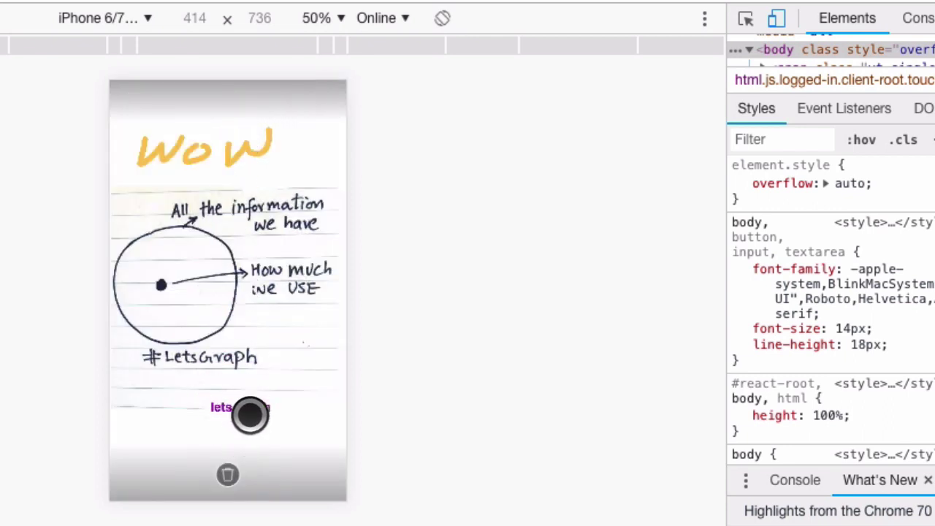
left_click(228, 425)
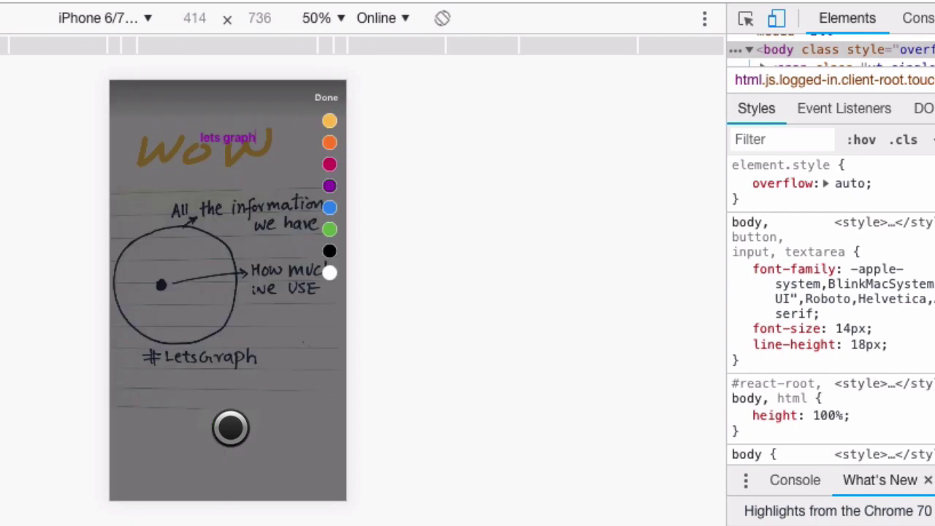
left_click(326, 97)
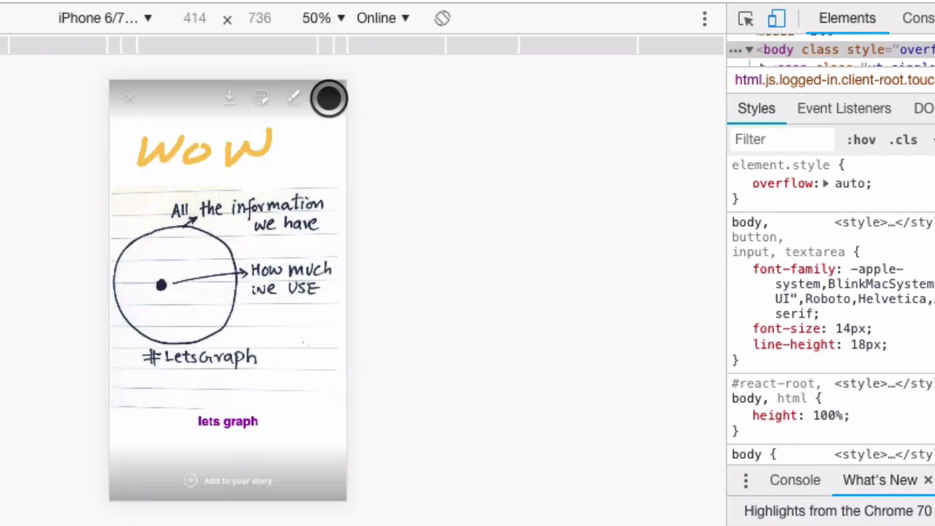